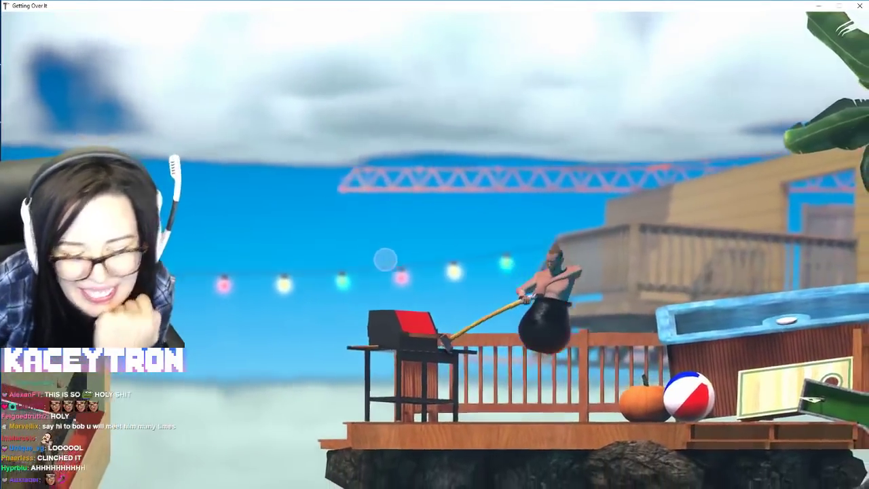
mouse_move(385, 259)
mouse_down()
mouse_move(615, 242)
mouse_move(377, 275)
mouse_move(421, 412)
mouse_up()
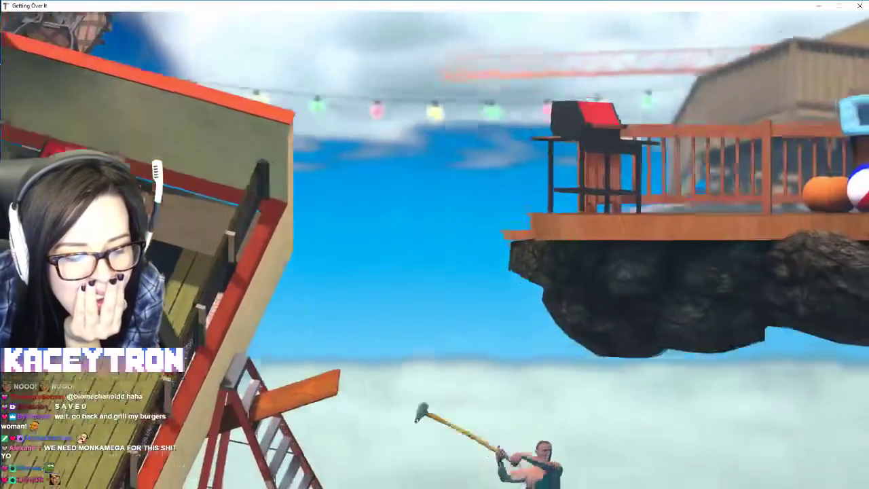